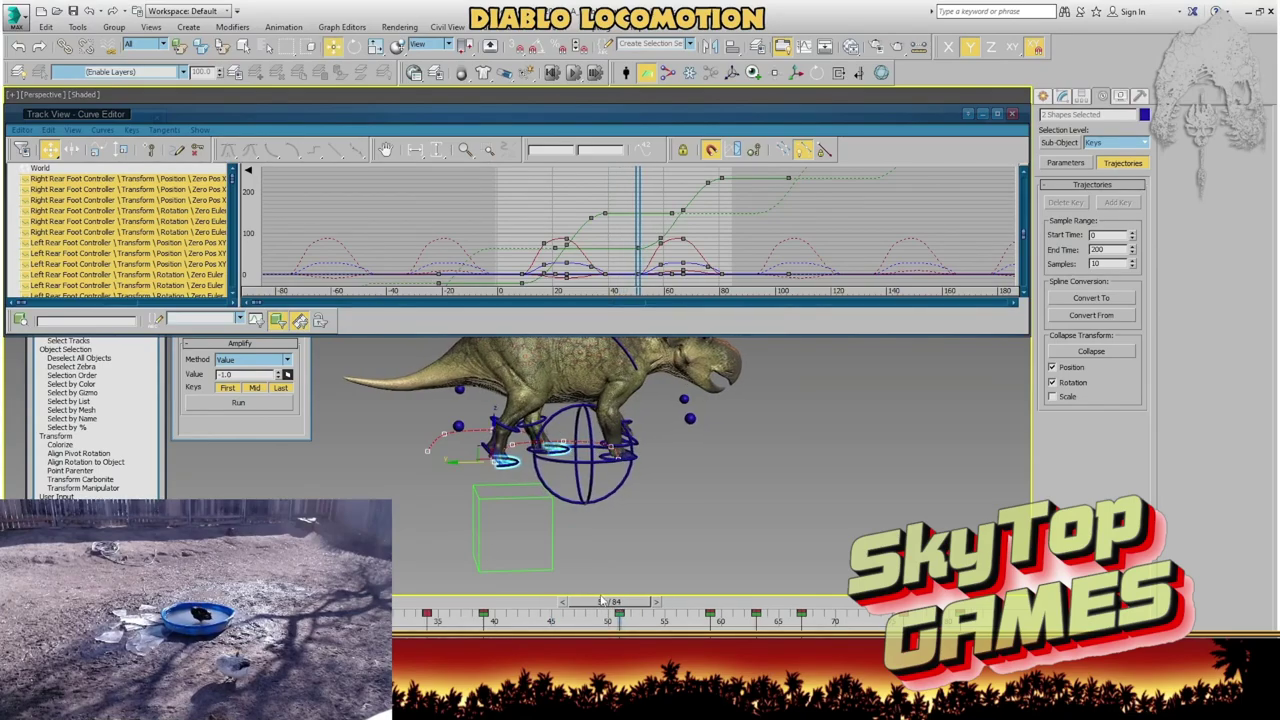
# - Move a rear foot trajectory key slightly backward along the walk path, deselect the feet and play back the animation
pyautogui.press('w')
pyautogui.scroll(2, 548, 488)
pyautogui.moveTo(431, 447); pyautogui.dragTo(410, 447)
pyautogui.moveTo(410, 447); pyautogui.dragTo(368, 570, button='middle')
pyautogui.click(476, 450)
pyautogui.press('/')
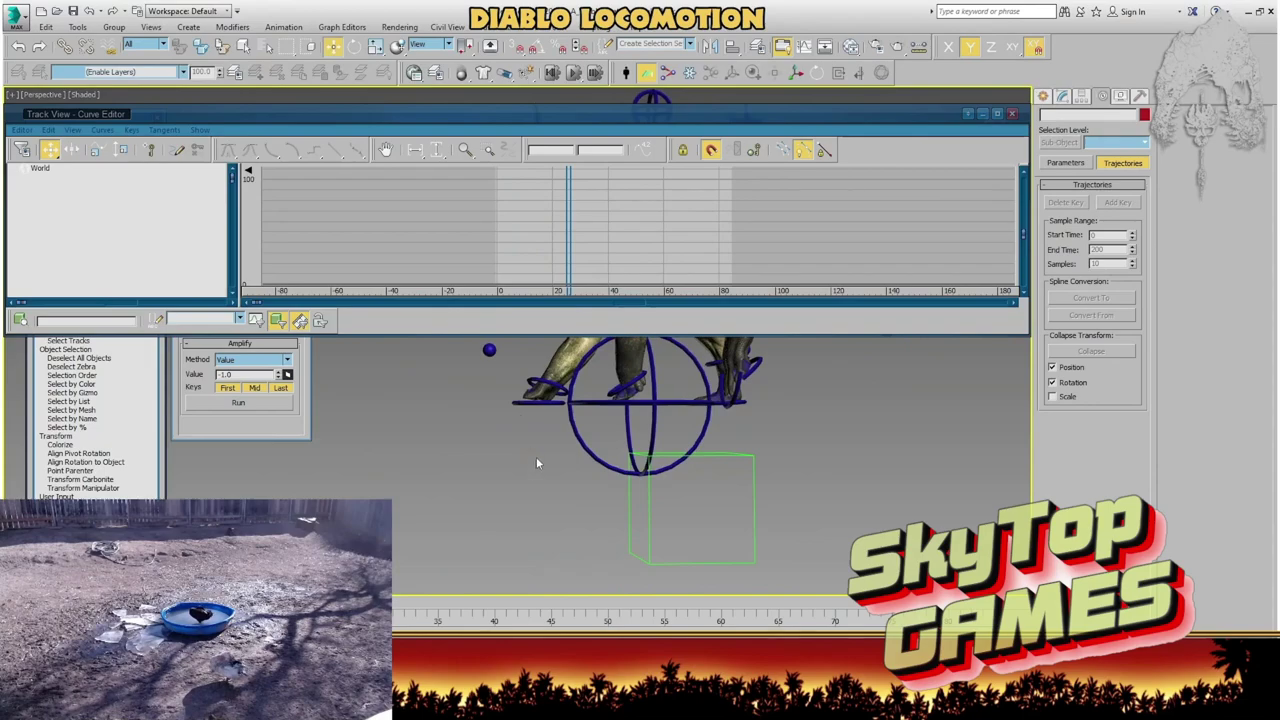
# - Reshape the head controller's X Rotation curve at its keys near frames 21 and 63, and set the tangents to spline
pyautogui.scroll(-2, 540, 450)
pyautogui.moveTo(530, 395); pyautogui.dragTo(518, 485, button='middle')
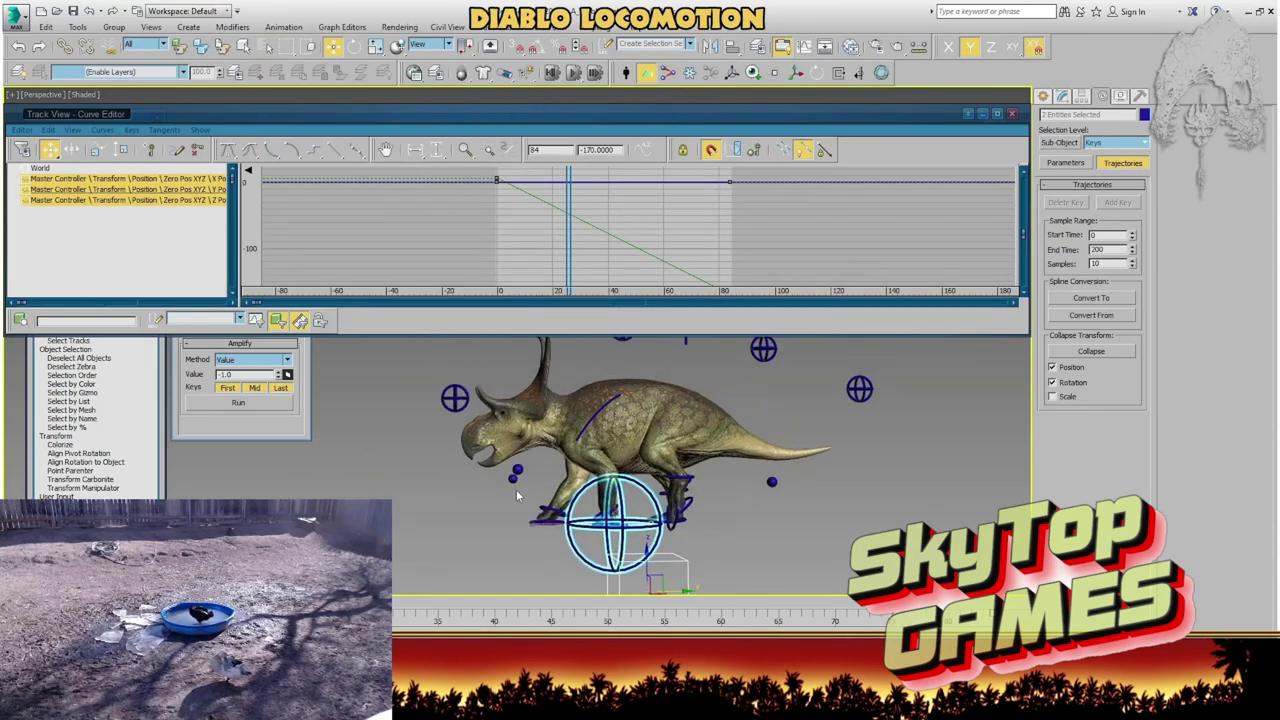
pyautogui.scroll(3, 518, 485)
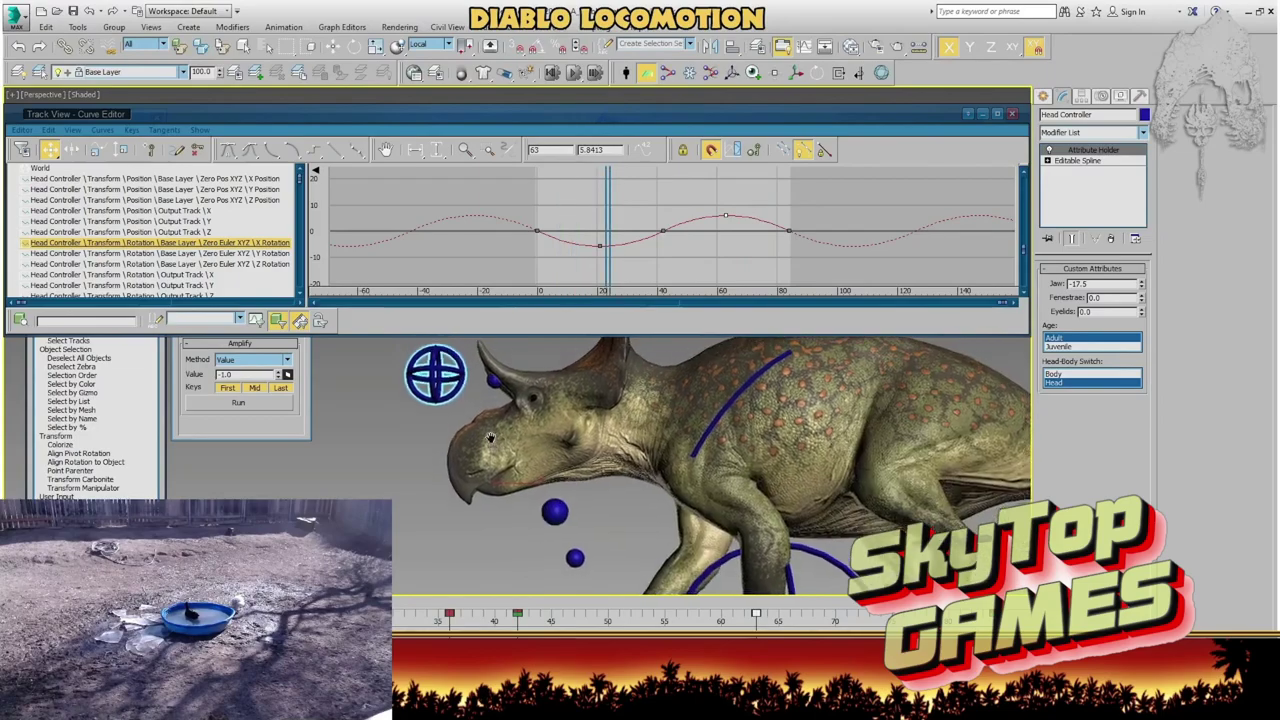
pyautogui.moveTo(570, 222); pyautogui.dragTo(632, 275)
pyautogui.moveTo(728, 214); pyautogui.dragTo(769, 221)
pyautogui.click(250, 149)
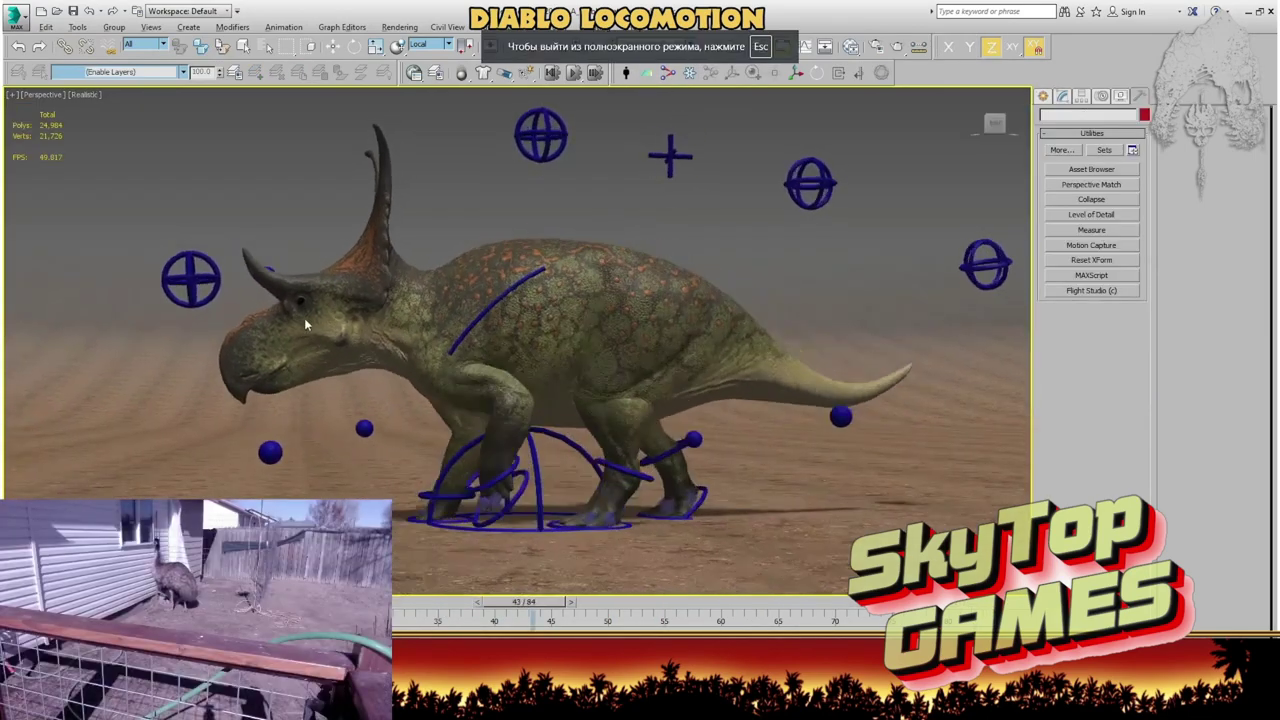
# - Examine the walk cycle in the realistic viewport during playback, viewing the dinosaur from both sides and from the front
pyautogui.keyDown('alt'); pyautogui.moveTo(304, 318); pyautogui.dragTo(482, 328, button='middle'); pyautogui.keyUp('alt')
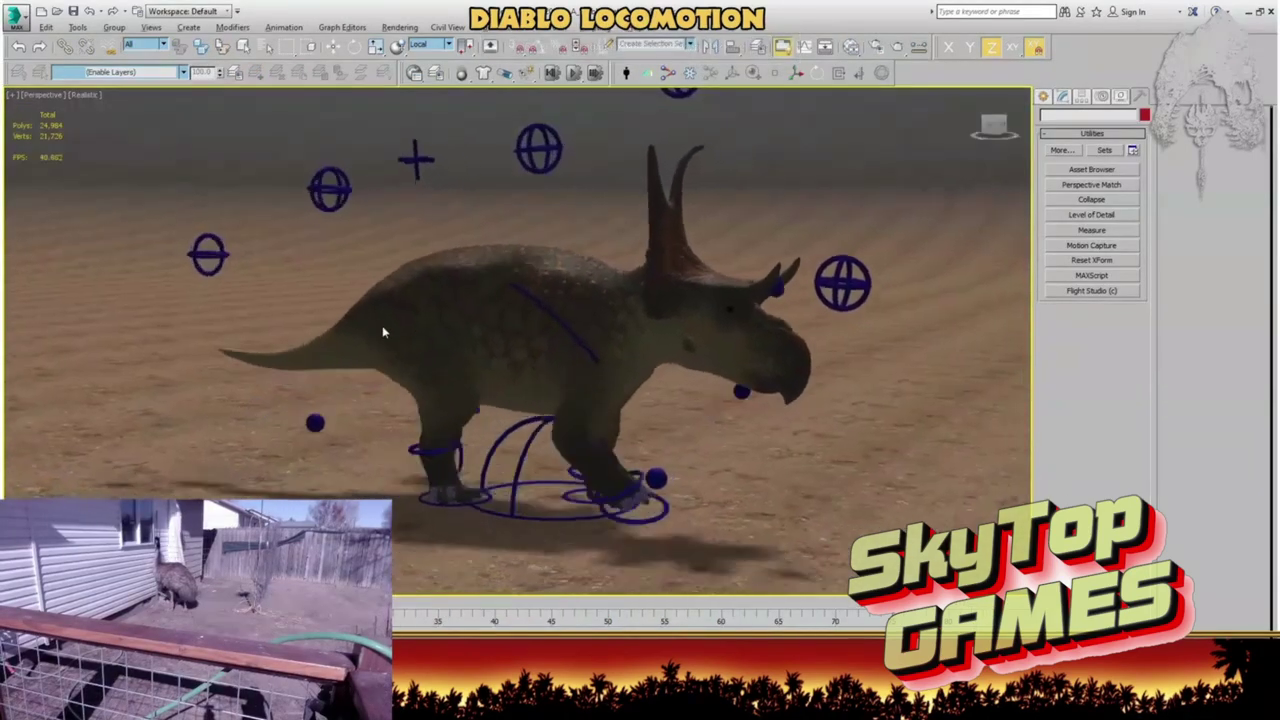
pyautogui.keyDown('alt'); pyautogui.moveTo(382, 325); pyautogui.dragTo(437, 317, button='middle'); pyautogui.keyUp('alt')
pyautogui.keyDown('alt'); pyautogui.moveTo(277, 320); pyautogui.dragTo(330, 302, button='middle'); pyautogui.keyUp('alt')
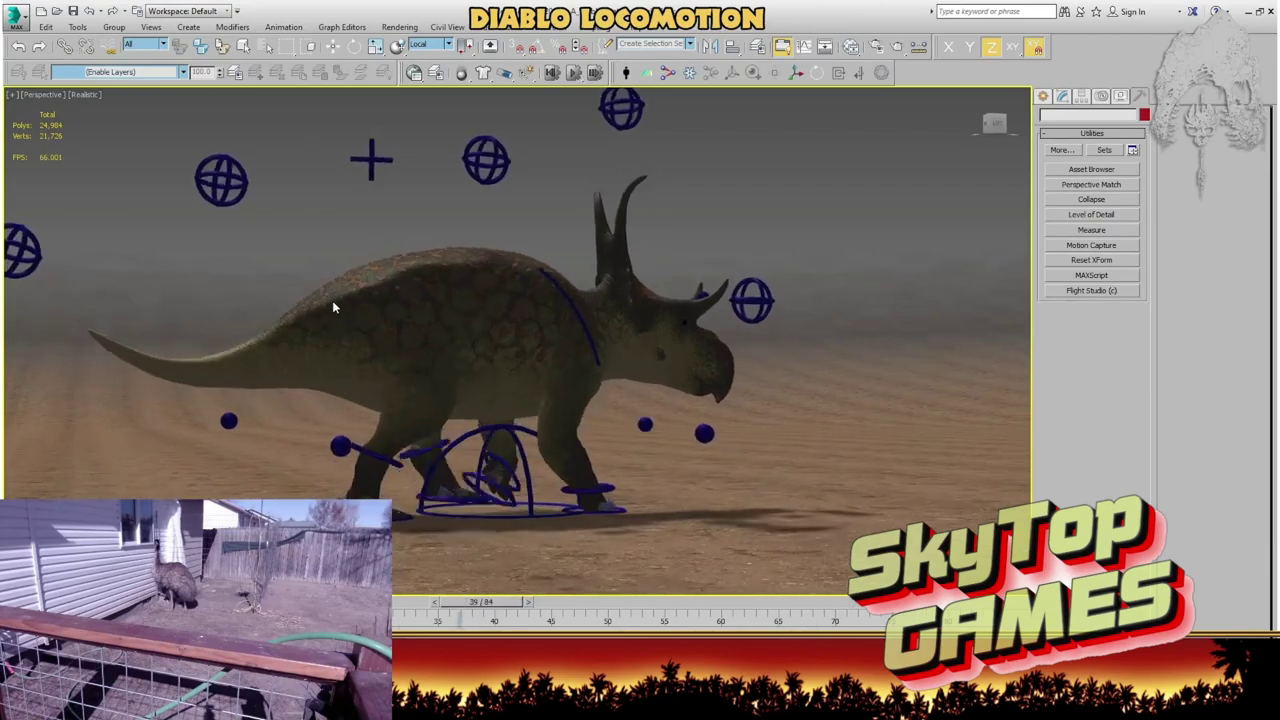
pyautogui.keyDown('alt'); pyautogui.moveTo(335, 300); pyautogui.dragTo(323, 273, button='middle'); pyautogui.keyUp('alt')
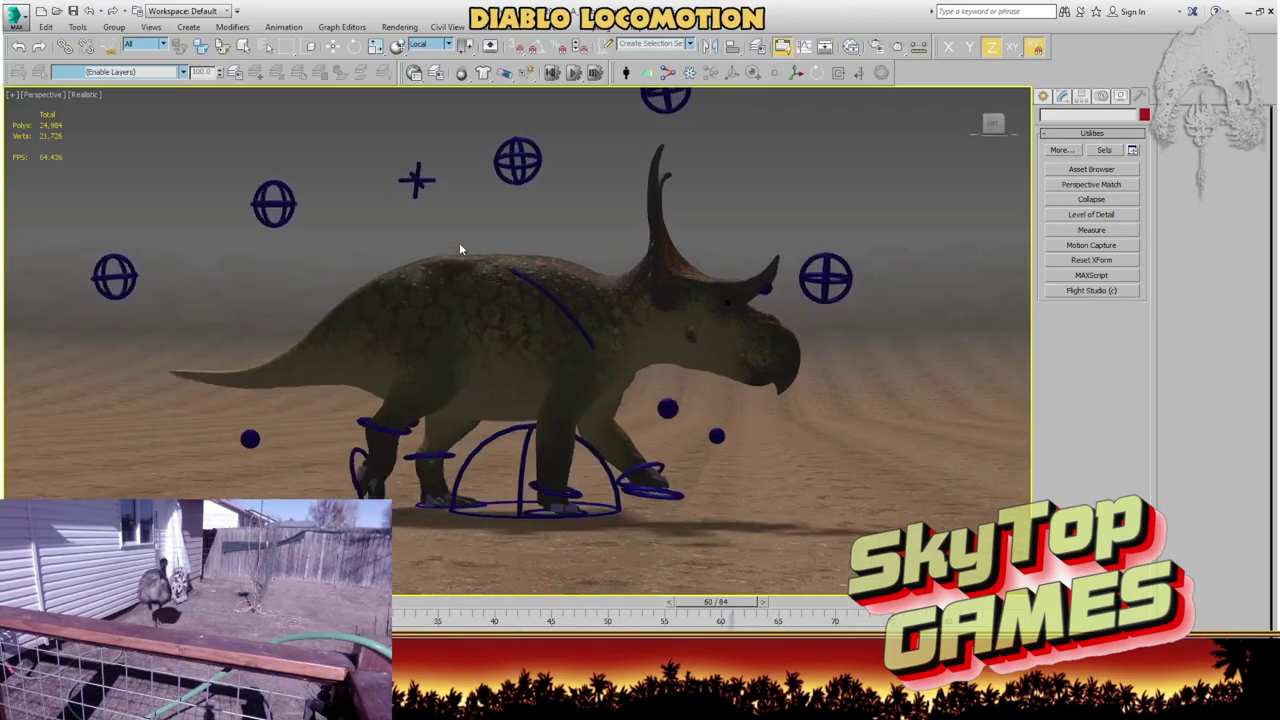
pyautogui.keyDown('alt'); pyautogui.moveTo(520, 264); pyautogui.dragTo(267, 243, button='middle'); pyautogui.keyUp('alt')
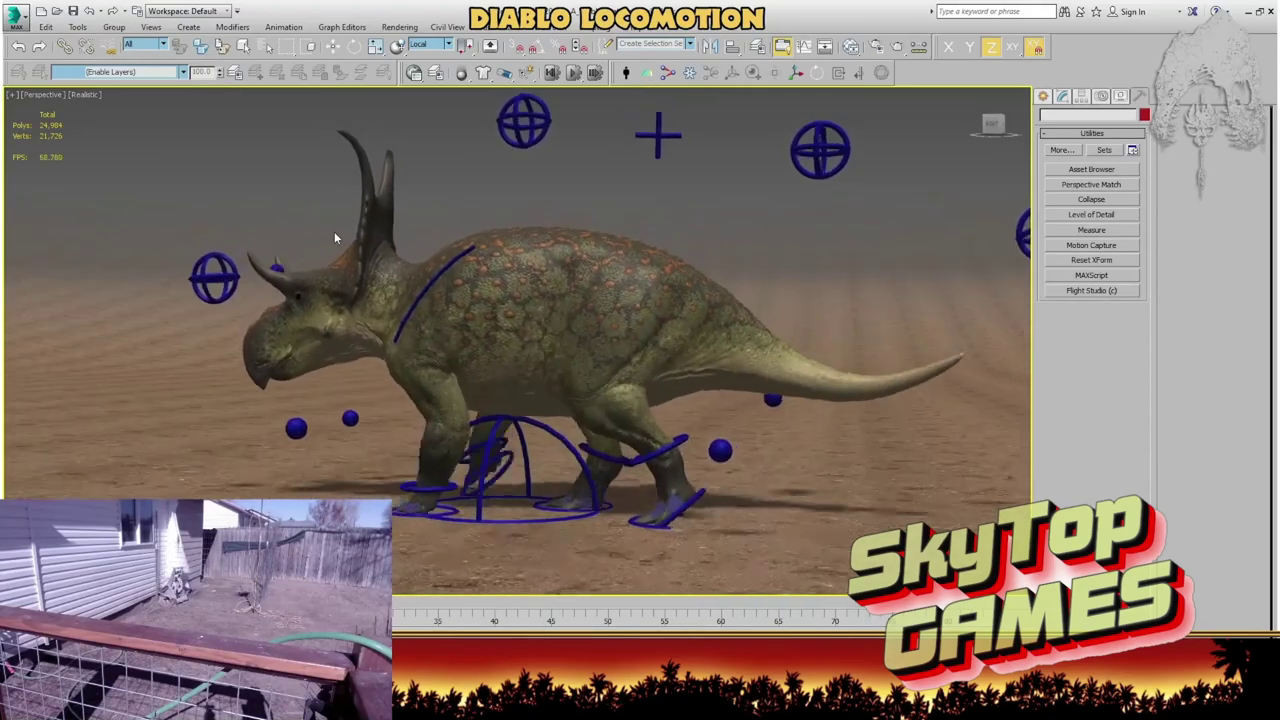
pyautogui.keyDown('alt'); pyautogui.moveTo(280, 243); pyautogui.dragTo(363, 238, button='middle'); pyautogui.keyUp('alt')
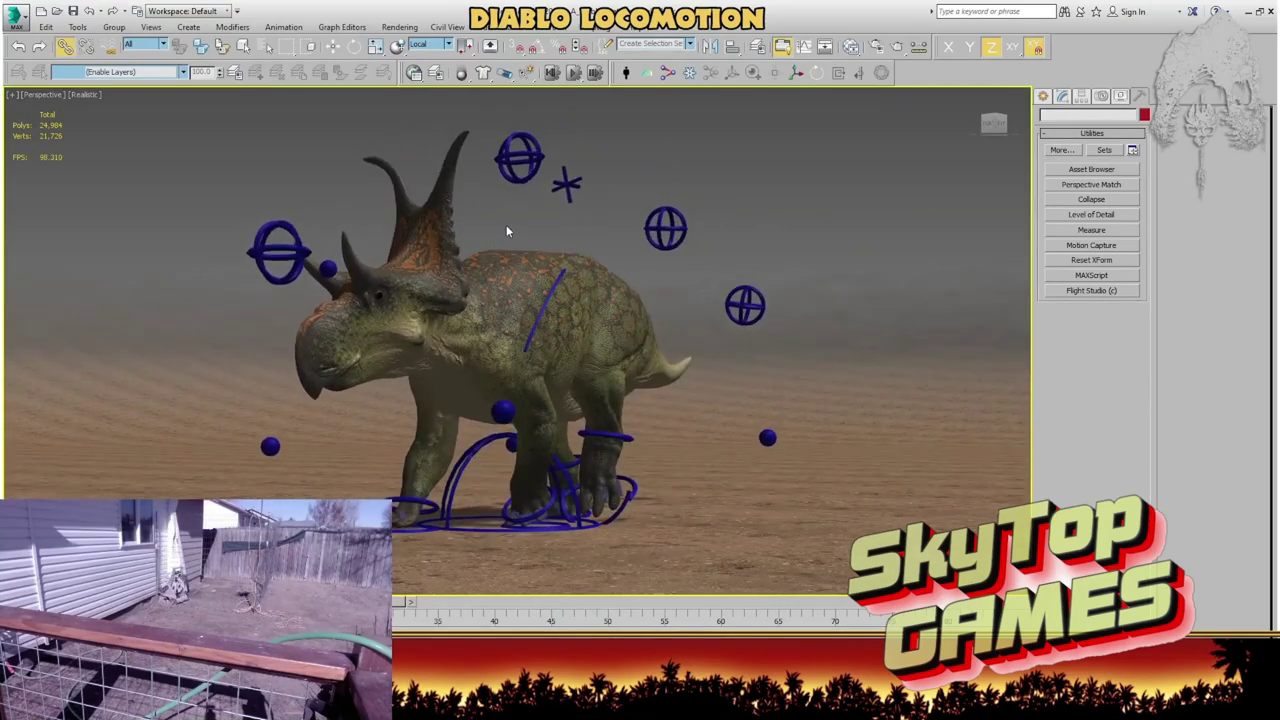
pyautogui.keyDown('alt'); pyautogui.moveTo(477, 205); pyautogui.dragTo(408, 211, button='middle'); pyautogui.keyUp('alt')
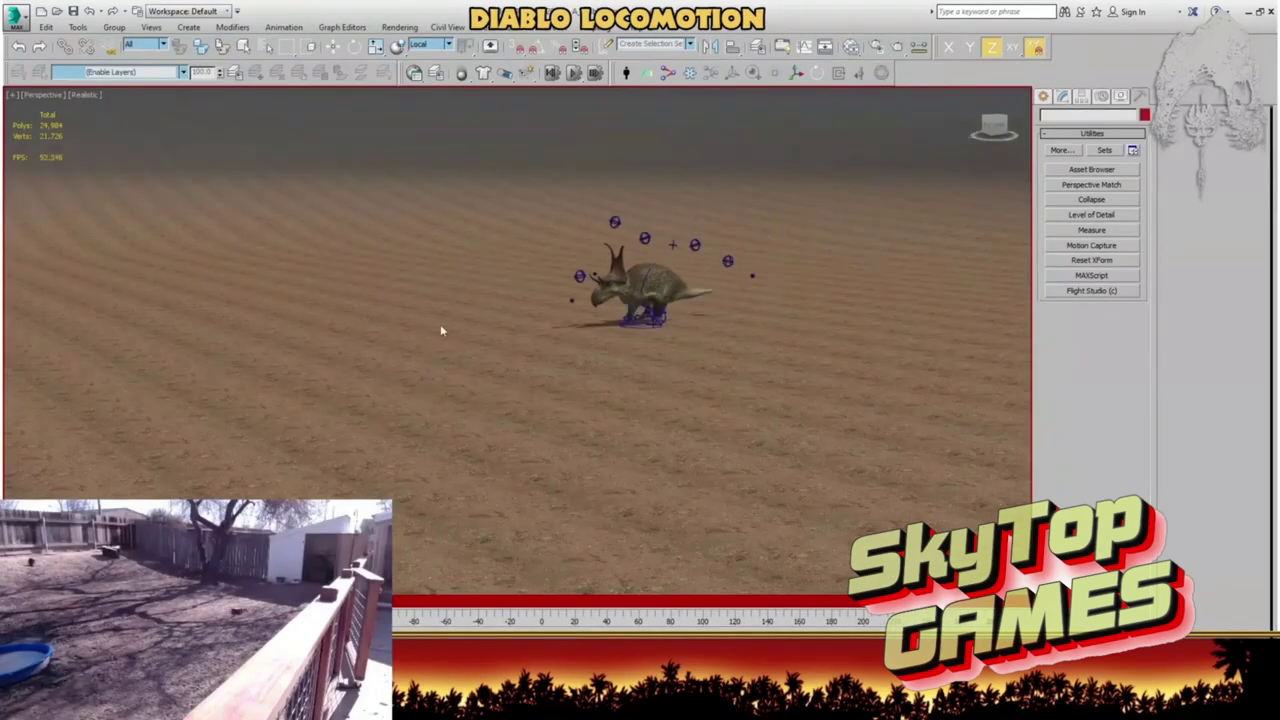
# - Examine the running dinosaur close up from the side, scrubbing the animation back to frame 41
pyautogui.scroll(8, 475, 358)
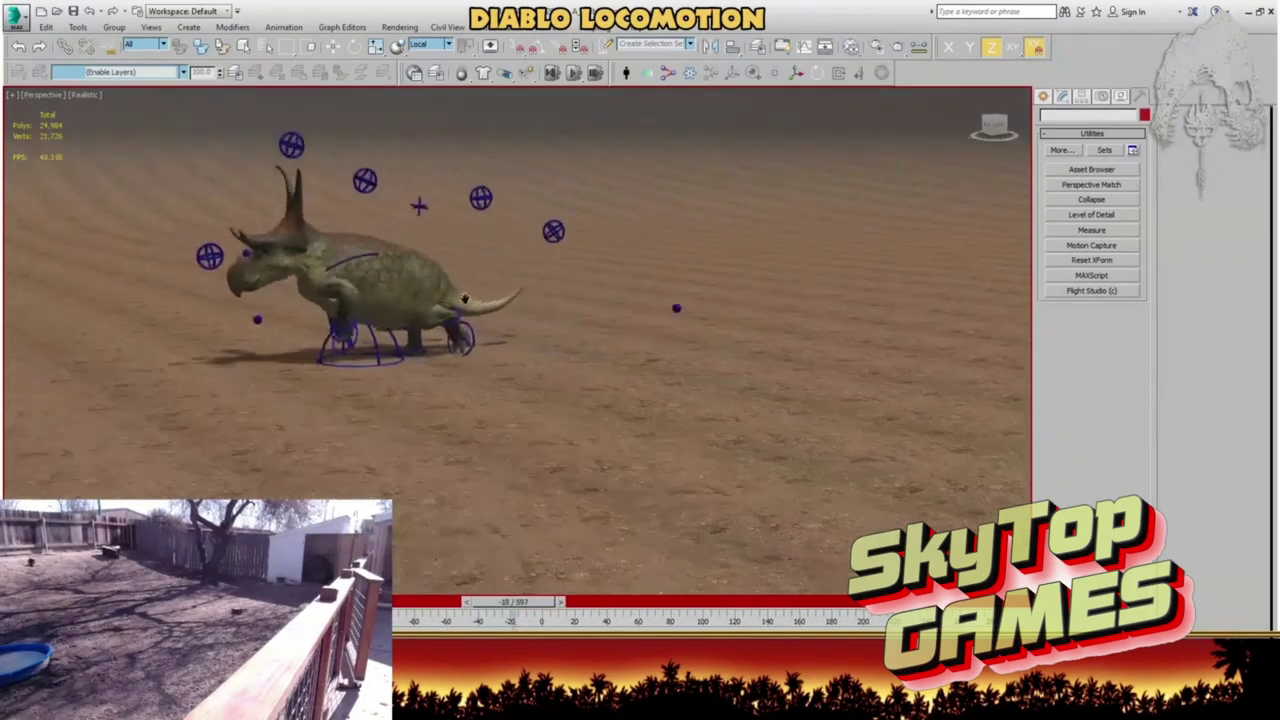
pyautogui.scroll(4, 320, 380)
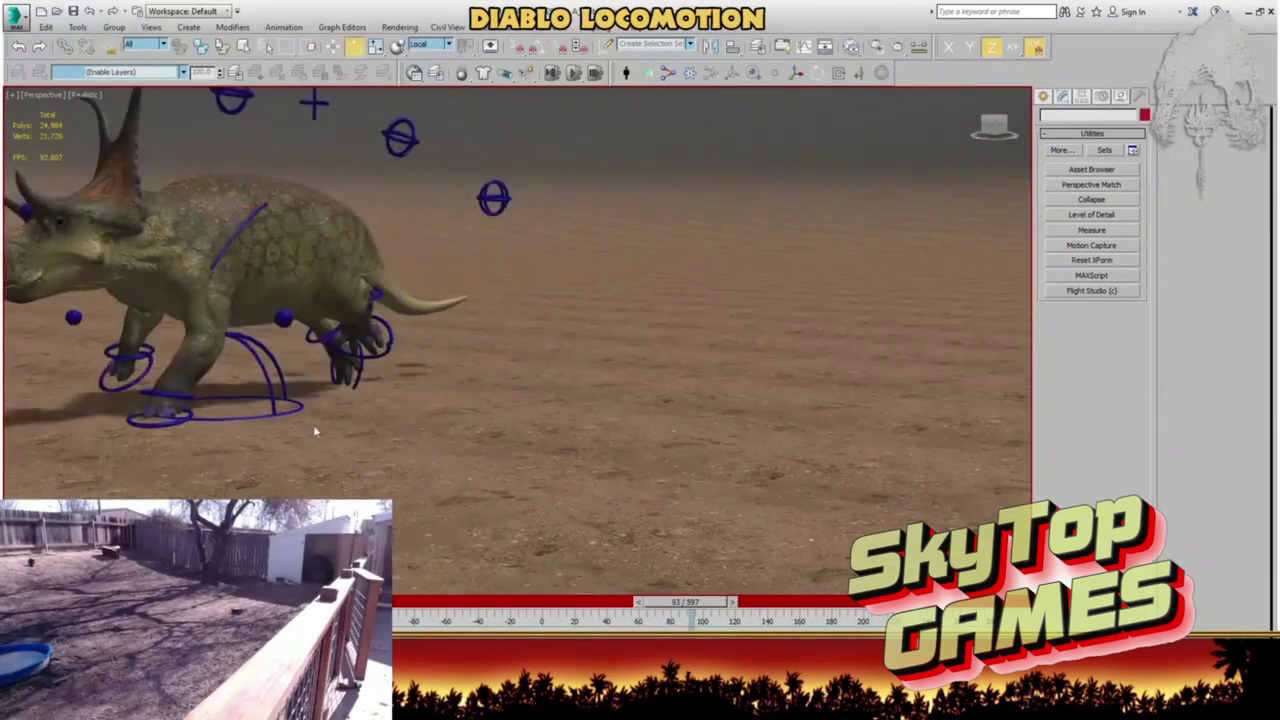
pyautogui.moveTo(670, 603); pyautogui.dragTo(592, 621)
pyautogui.keyDown('alt'); pyautogui.moveTo(534, 408); pyautogui.dragTo(329, 469, button='middle'); pyautogui.keyUp('alt')
pyautogui.scroll(5, 329, 469)
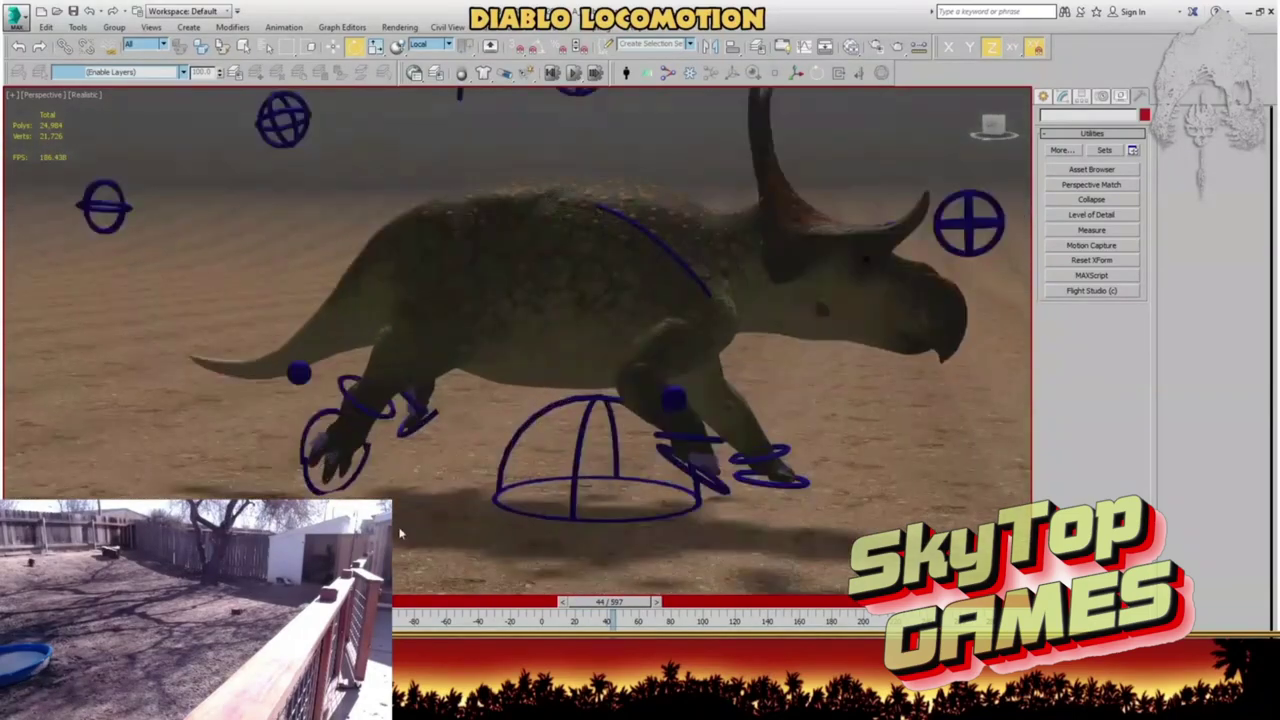
pyautogui.moveTo(587, 605)
pyautogui.mouseDown()
pyautogui.moveTo(535, 604)
pyautogui.moveTo(595, 598)
pyautogui.moveTo(565, 593)
pyautogui.mouseUp()
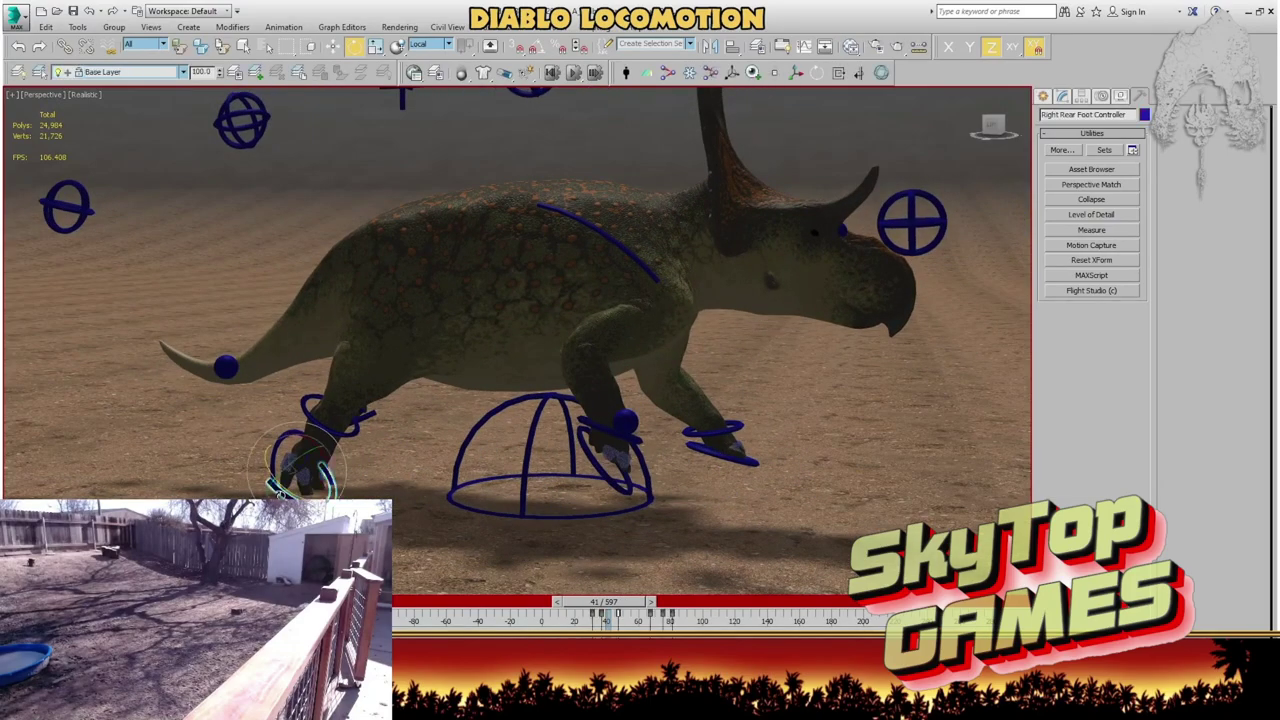
# - Step frame by frame through the right rear foot's motion from frame 38 onward, turn off Auto Key and activate the Move tool
pyautogui.press('.')
pyautogui.press(',')
pyautogui.press(',')
pyautogui.press(',')
pyautogui.press(',')
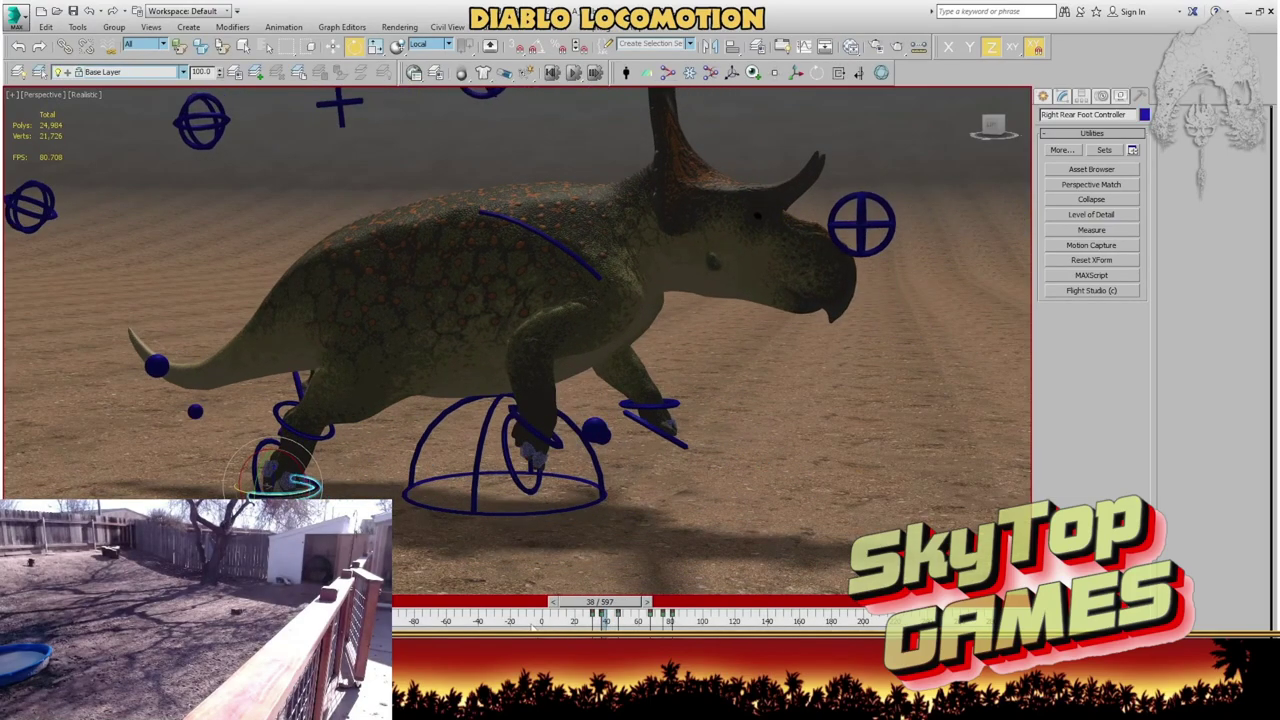
pyautogui.press('.')
pyautogui.press('.')
pyautogui.press('.')
pyautogui.press('.')
pyautogui.press('.')
pyautogui.press('.')
pyautogui.press('.')
pyautogui.press('.')
pyautogui.press('.')
pyautogui.keyDown('alt'); pyautogui.moveTo(488, 554); pyautogui.dragTo(433, 506, button='middle'); pyautogui.keyUp('alt')
pyautogui.press('n')
pyautogui.press('w')
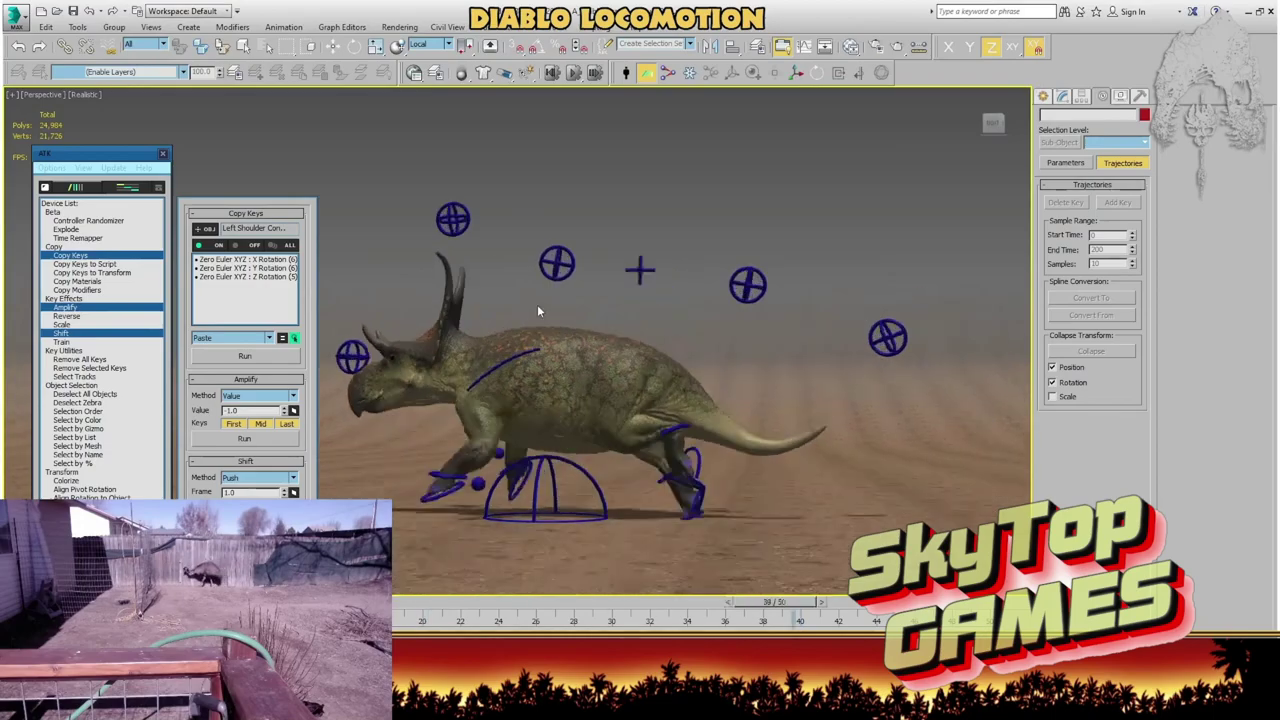
# - Review the animation in the viewport and display the pelvis controller's Z Position and X Position curves
pyautogui.keyDown('alt'); pyautogui.moveTo(539, 304); pyautogui.dragTo(567, 300, button='middle'); pyautogui.keyUp('alt')
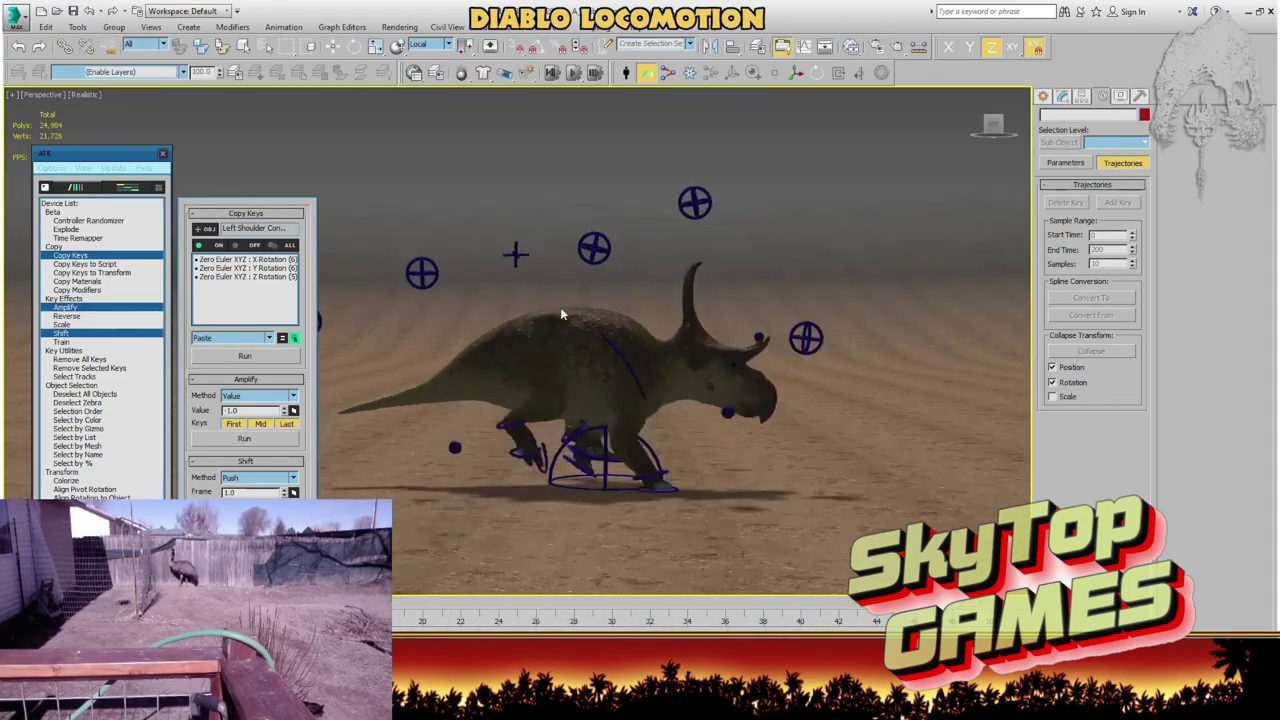
pyautogui.scroll(3, 564, 325)
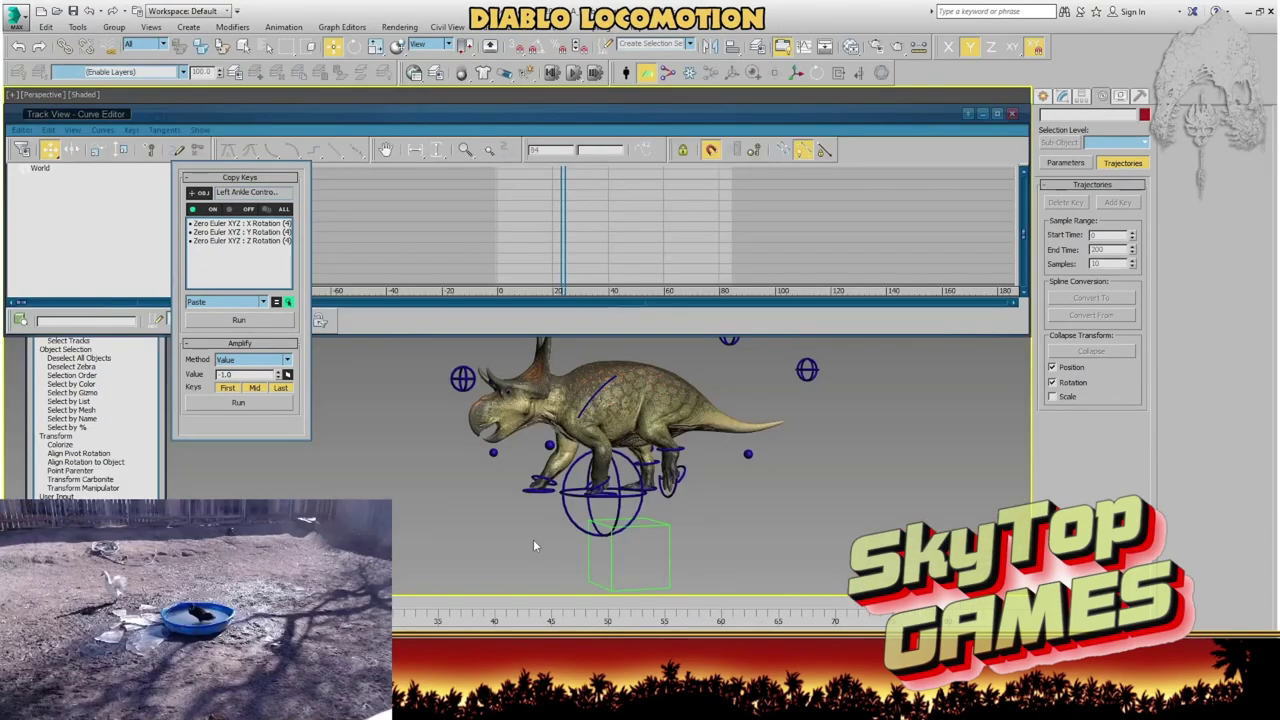
pyautogui.moveTo(626, 527); pyautogui.dragTo(627, 530)
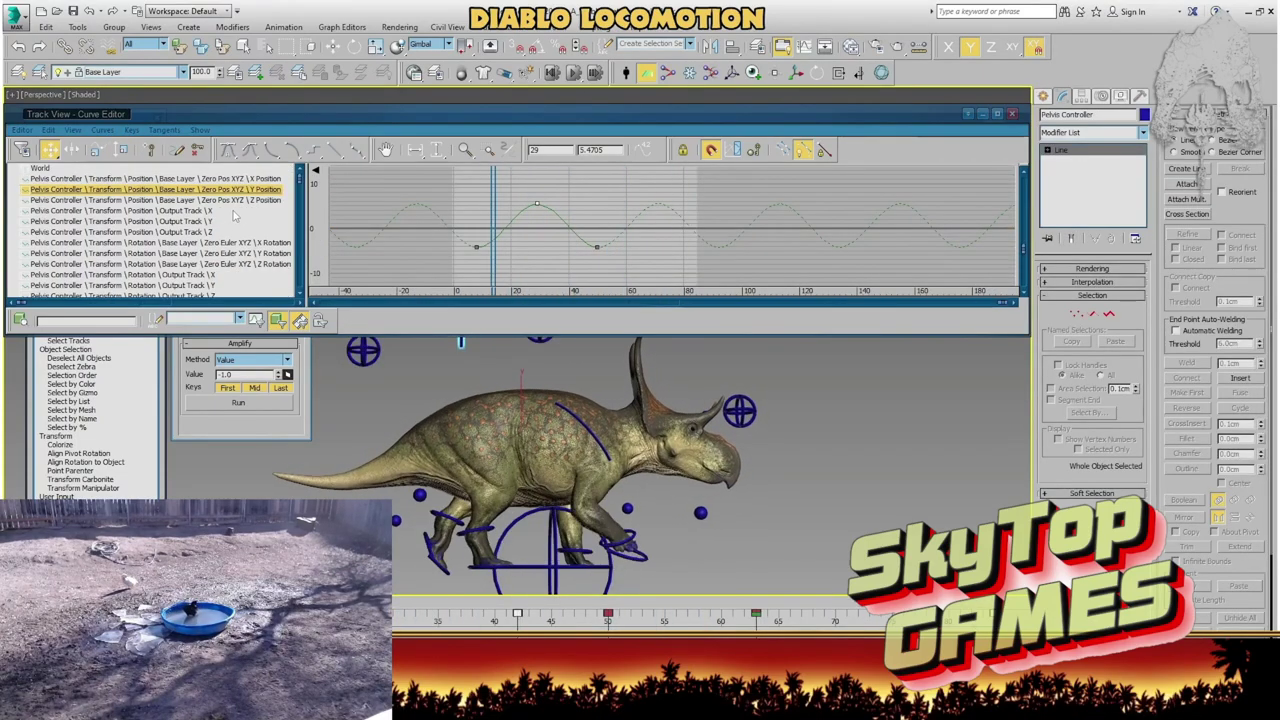
pyautogui.click(230, 200)
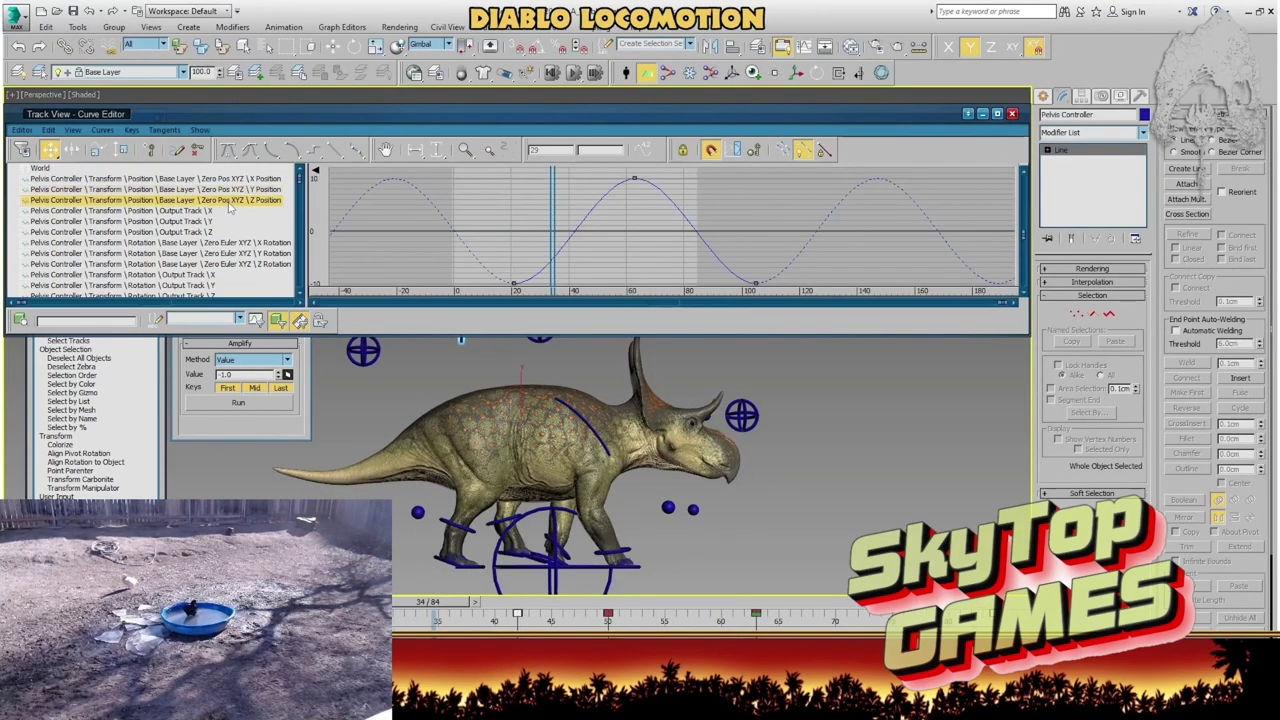
pyautogui.click(199, 177)
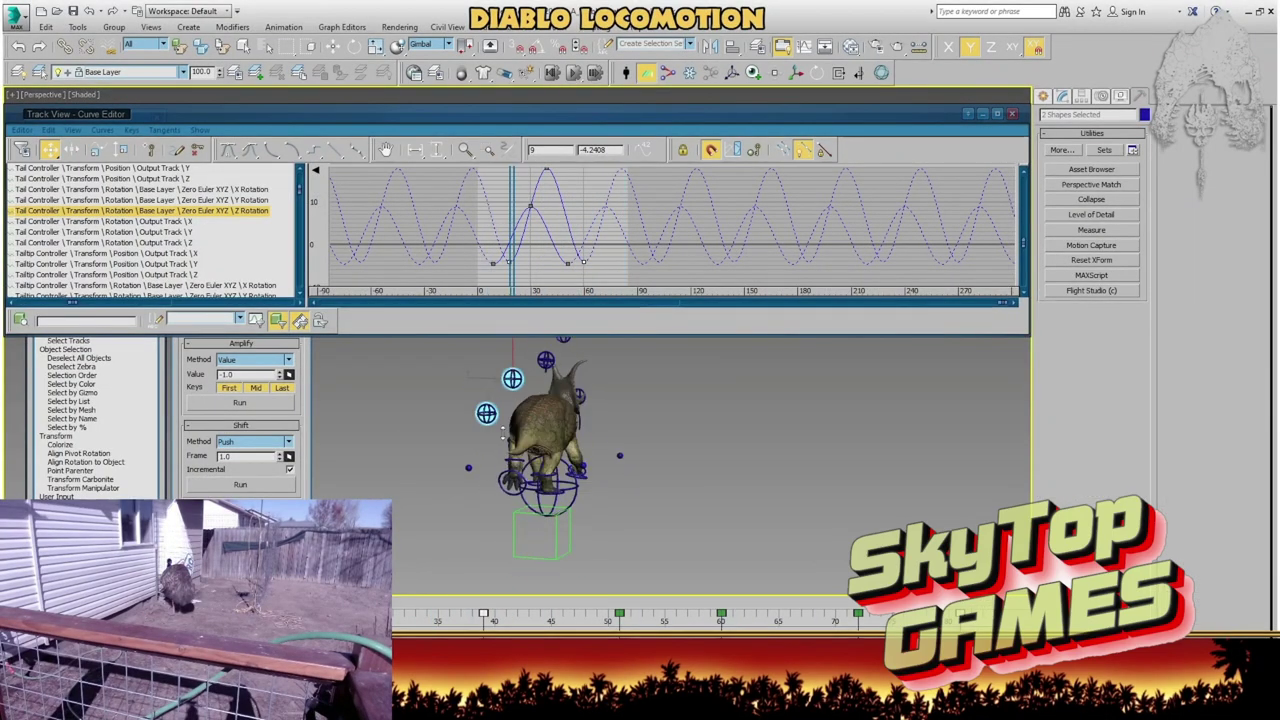
# - Display the tail controller's Y Rotation and X Rotation curves
pyautogui.click(240, 200)
pyautogui.click(236, 191)
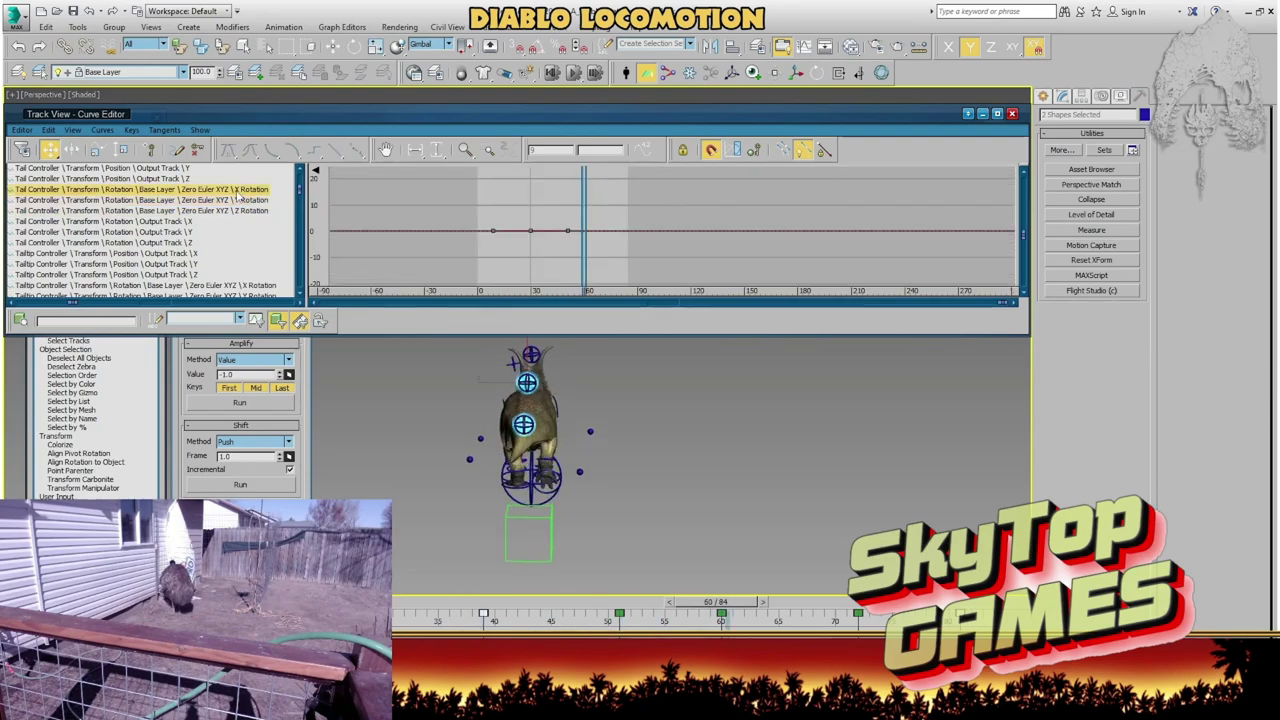
pyautogui.scroll(-2, 225, 226)
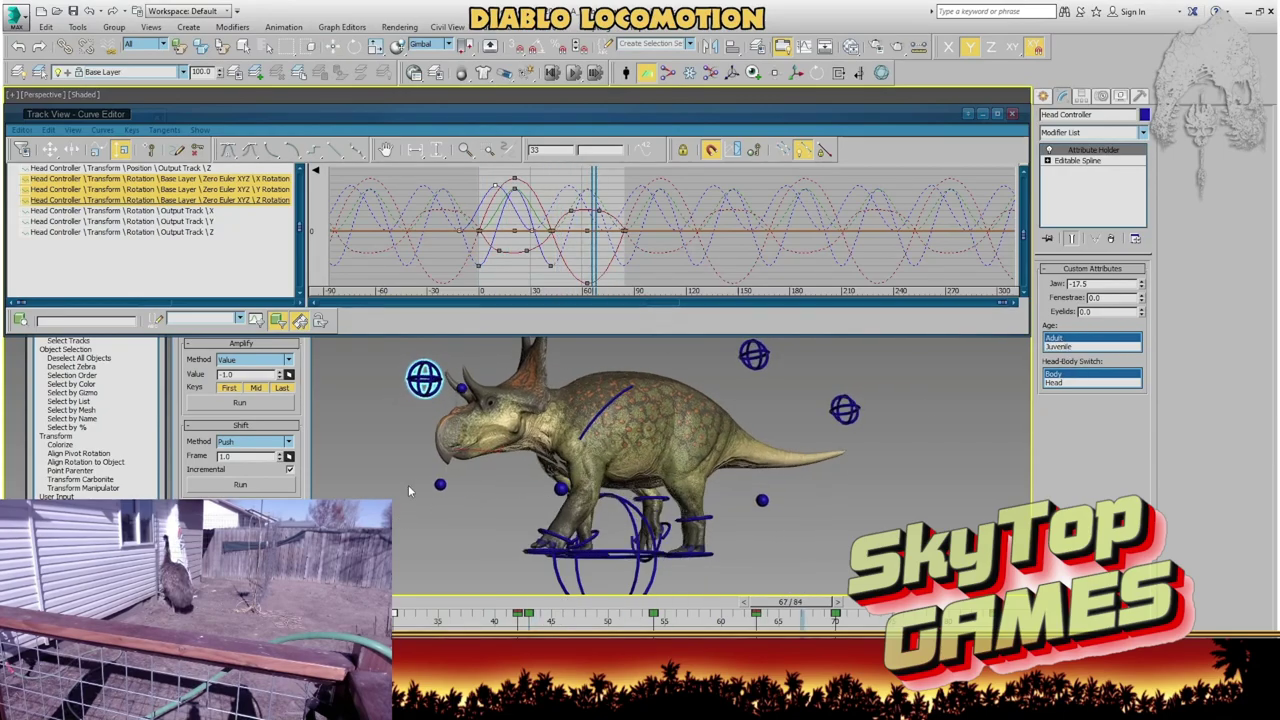
# - Deselect the head controller and check the dinosaur's motion from the side during playback
pyautogui.click(393, 438)
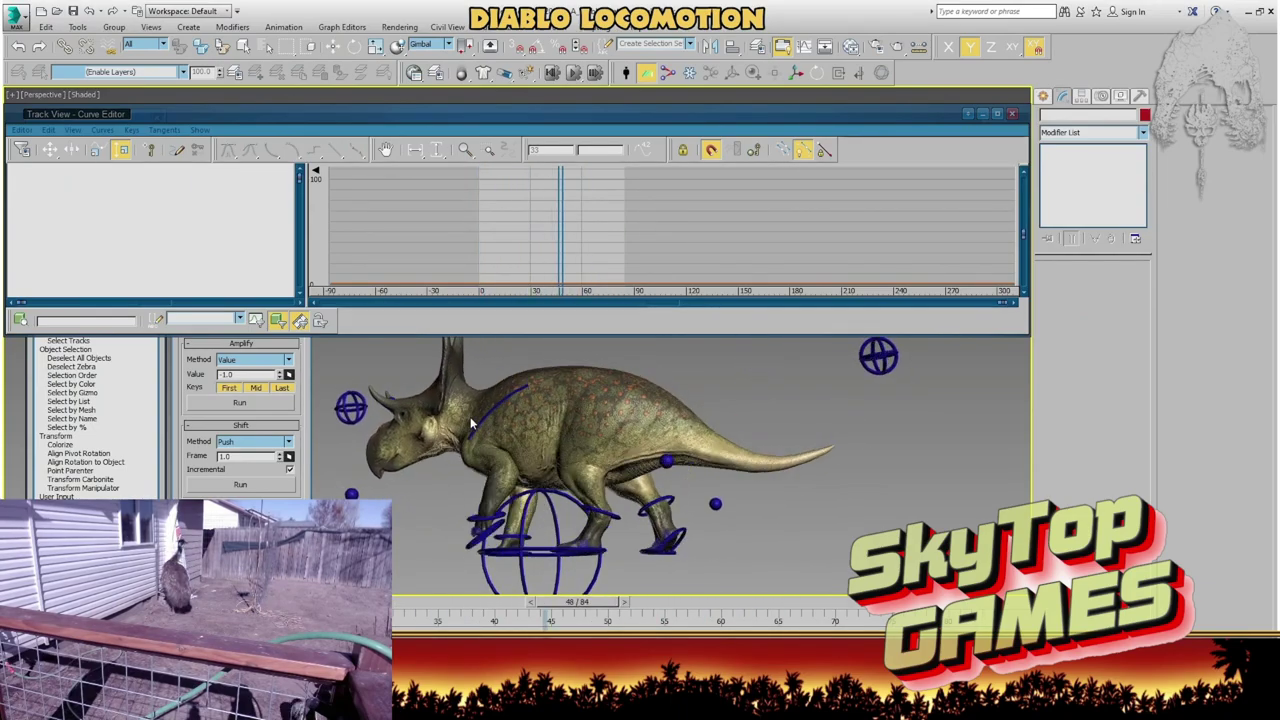
pyautogui.scroll(-3, 470, 417)
pyautogui.keyDown('alt'); pyautogui.moveTo(470, 417); pyautogui.dragTo(443, 415, button='middle'); pyautogui.keyUp('alt')
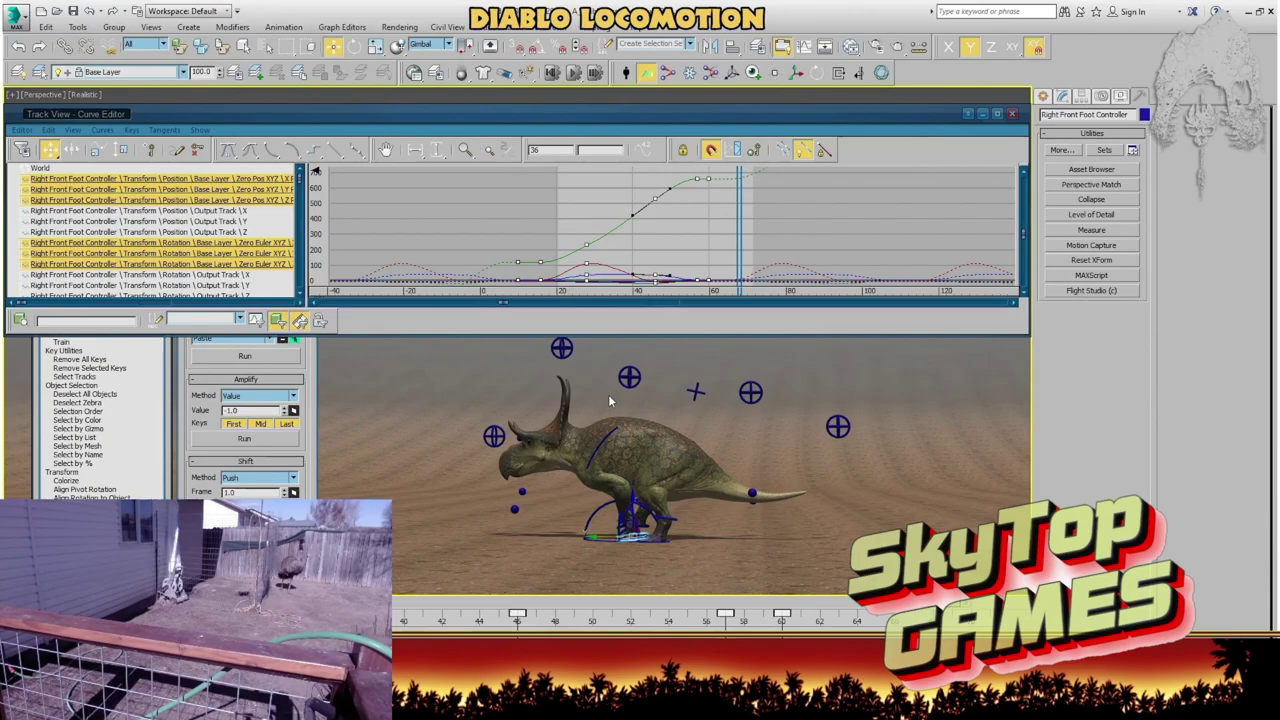
# - Select the shoulder controller, isolate its Z Rotation curve and pick the tangent handle of the key near frame 15
pyautogui.click(628, 376)
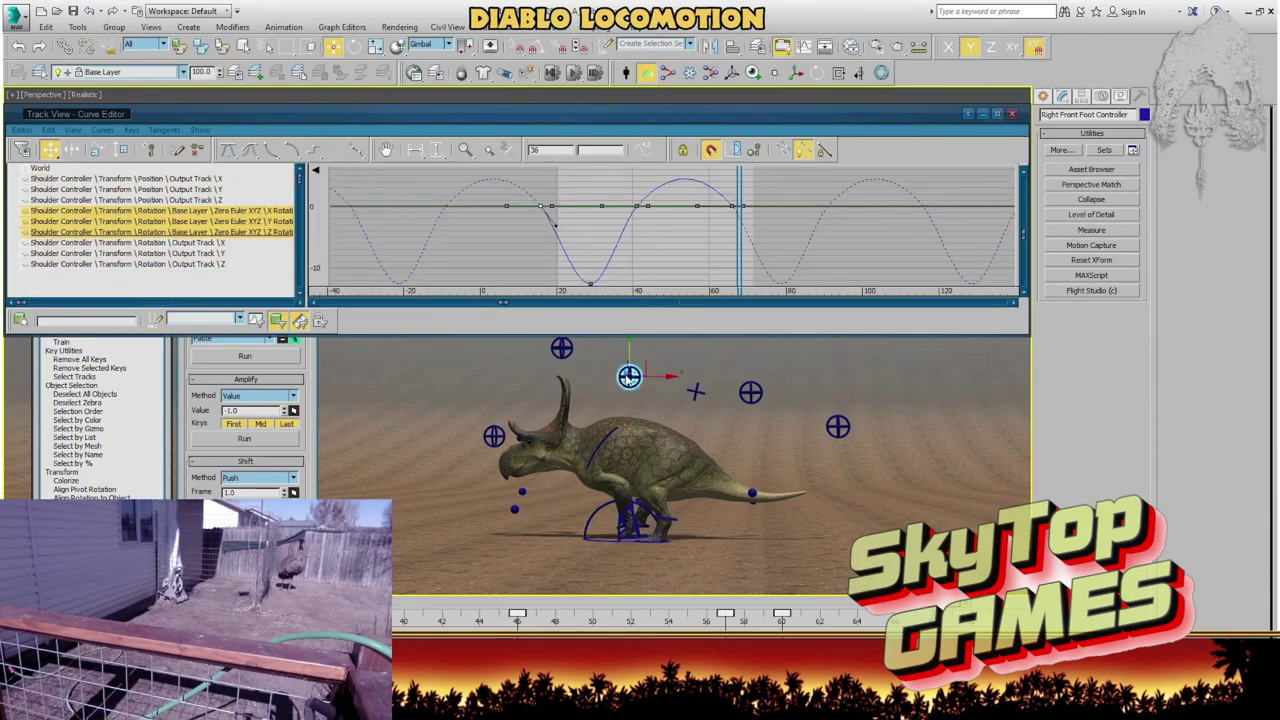
pyautogui.click(262, 232)
pyautogui.click(547, 218)
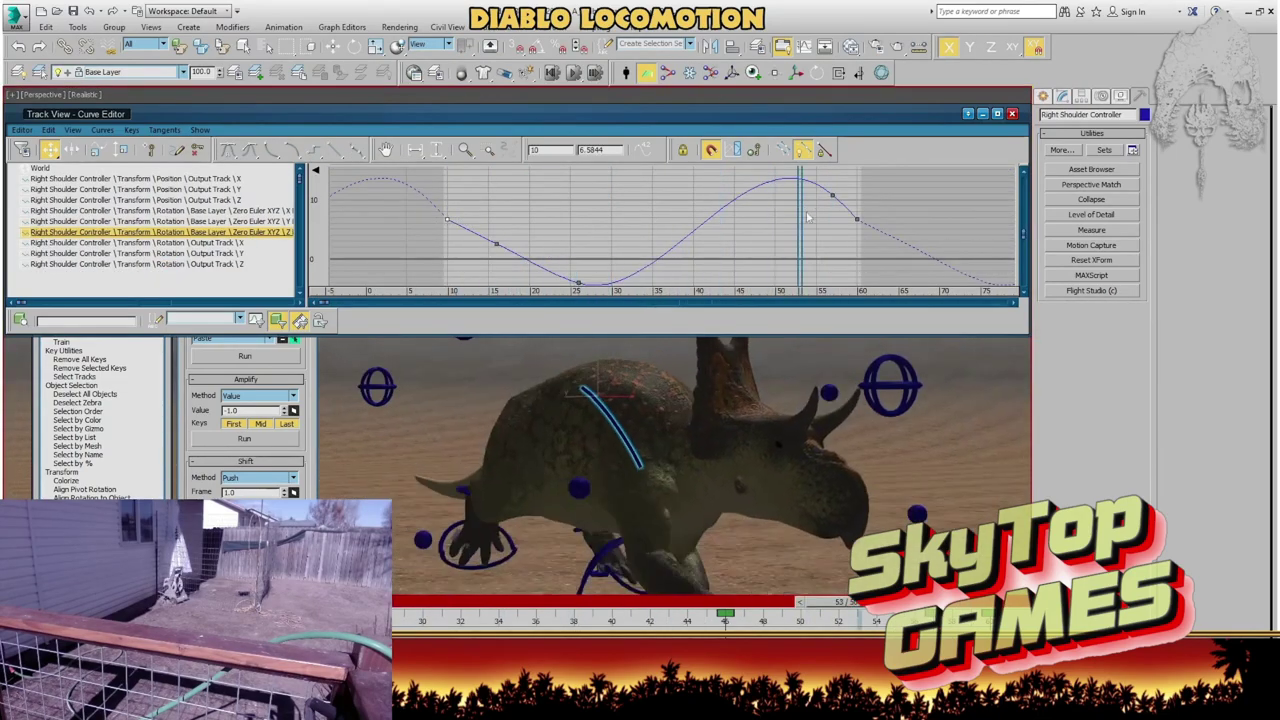
# - Raise the right shoulder's Z Rotation keys at frames 10 and 60 to about 7.48, and lower its X Rotation keys there to about -3.92
pyautogui.moveTo(856, 221); pyautogui.dragTo(859, 216)
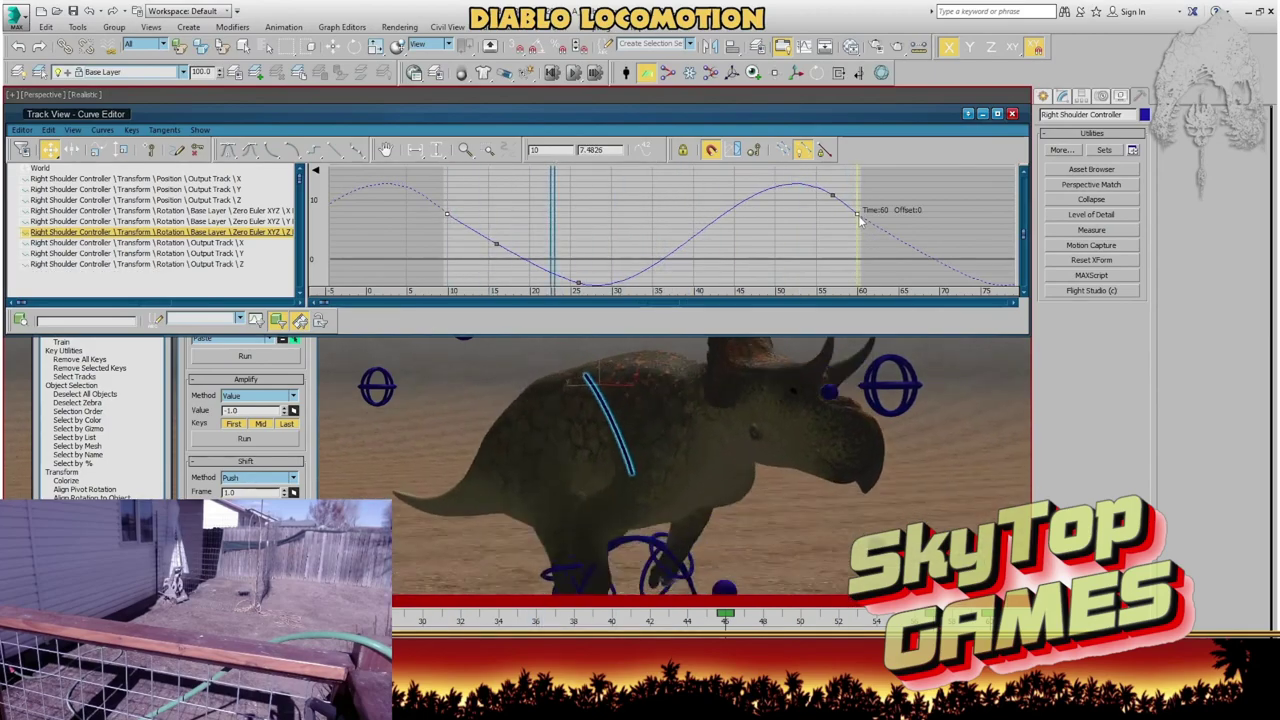
pyautogui.click(236, 221)
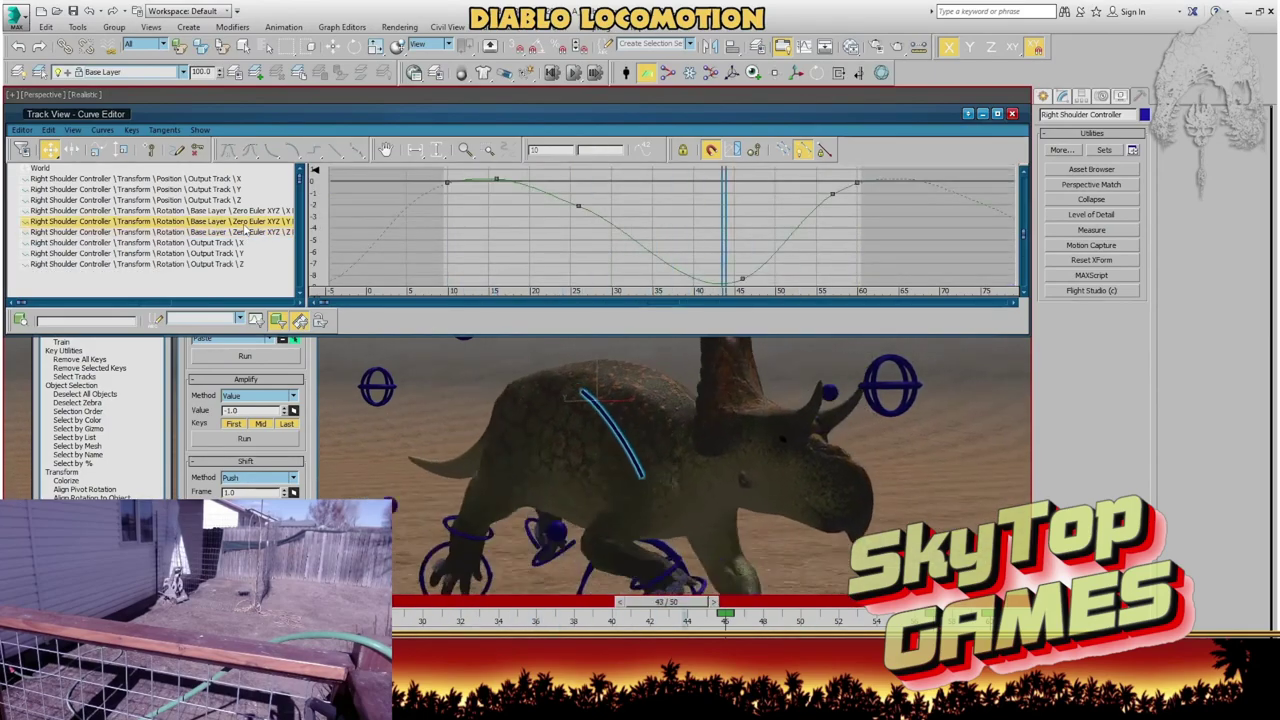
pyautogui.click(230, 211)
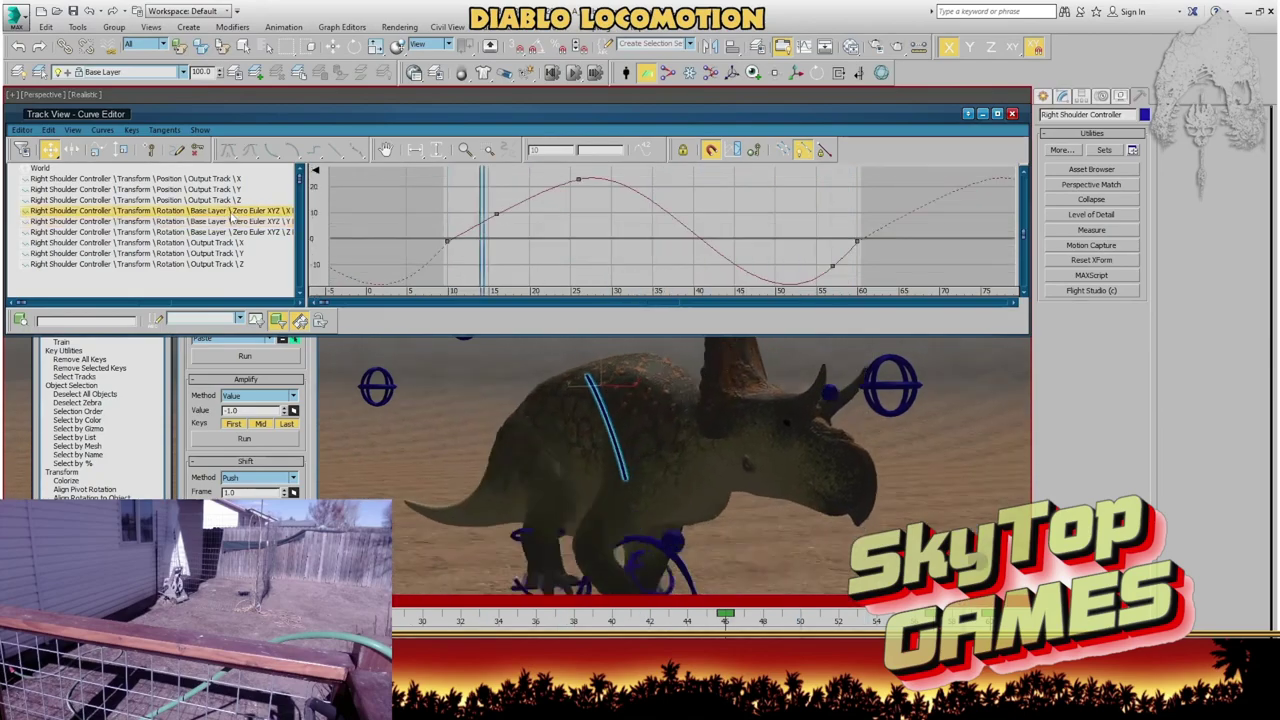
pyautogui.moveTo(809, 239); pyautogui.dragTo(857, 249)
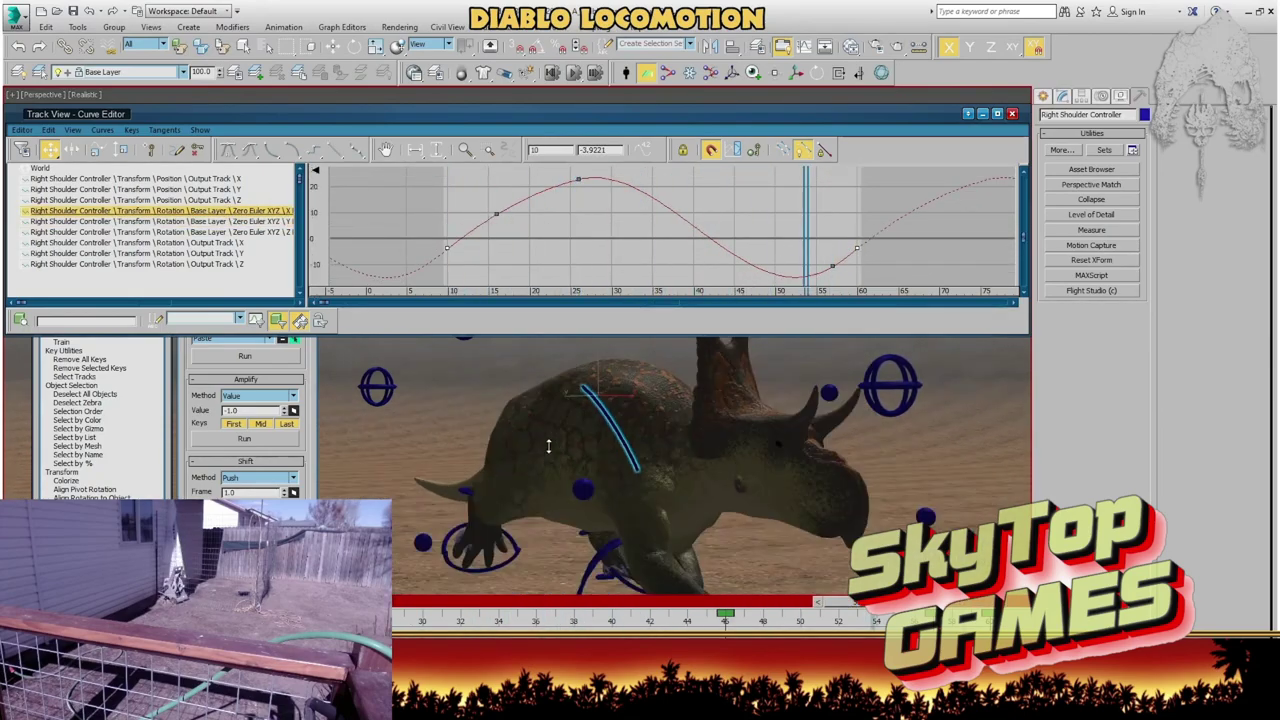